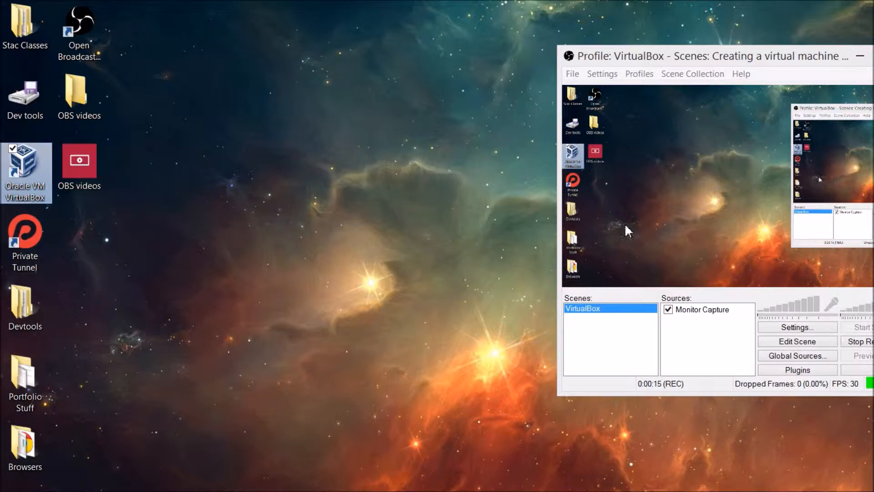
Bring up VirtualBox Manager showing the LinuxUbuntu, Kali and Debian(1) machines
{"action": "key", "text": "alt+Tab"}
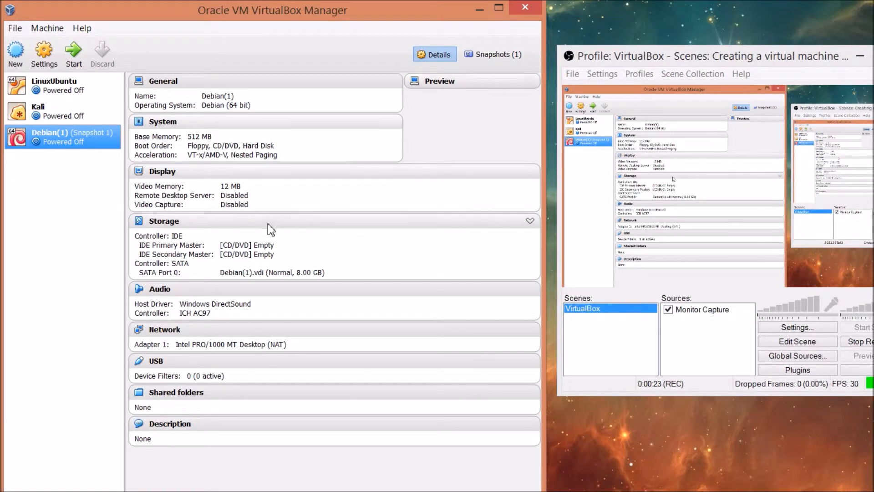
Start a new machine named Ubuntu in the maximized Manager, keeping 512 MB memory
{"action": "left_click", "coordinate": [20, 54]}
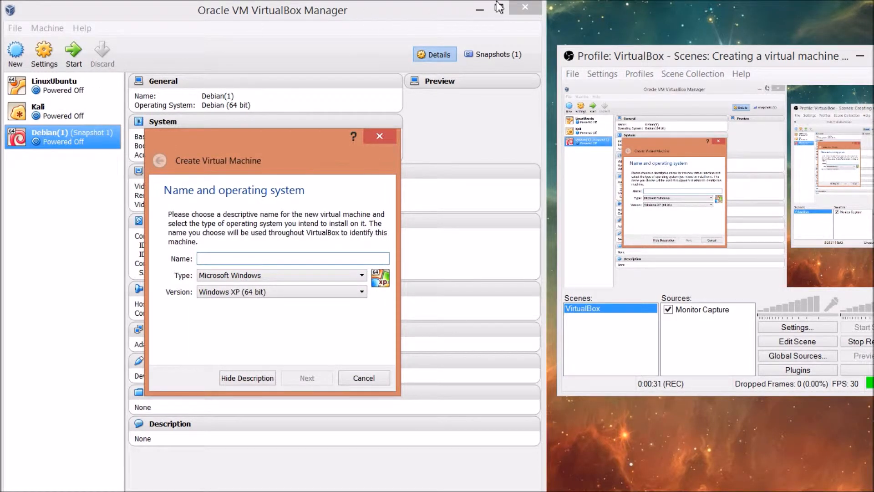
{"action": "left_click", "coordinate": [378, 141]}
{"action": "left_click", "coordinate": [500, 7]}
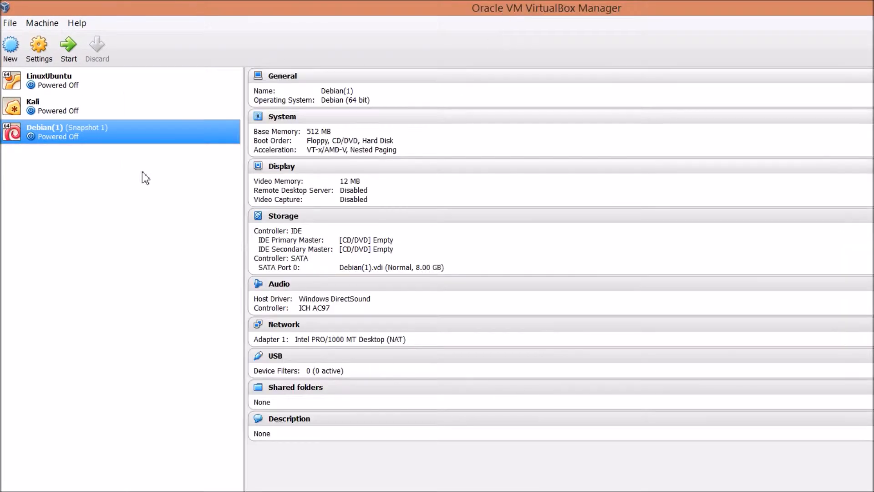
{"action": "left_click", "coordinate": [10, 47]}
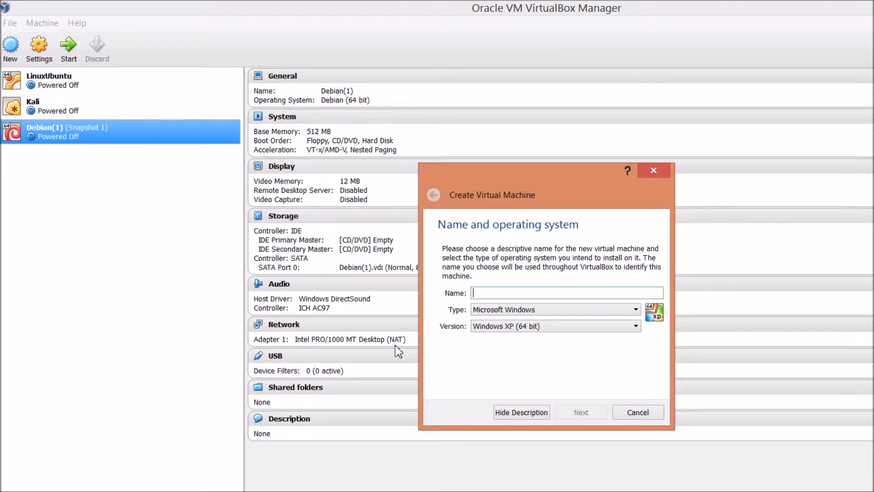
{"action": "type", "text": "Ubu"}
{"action": "type", "text": "ntu"}
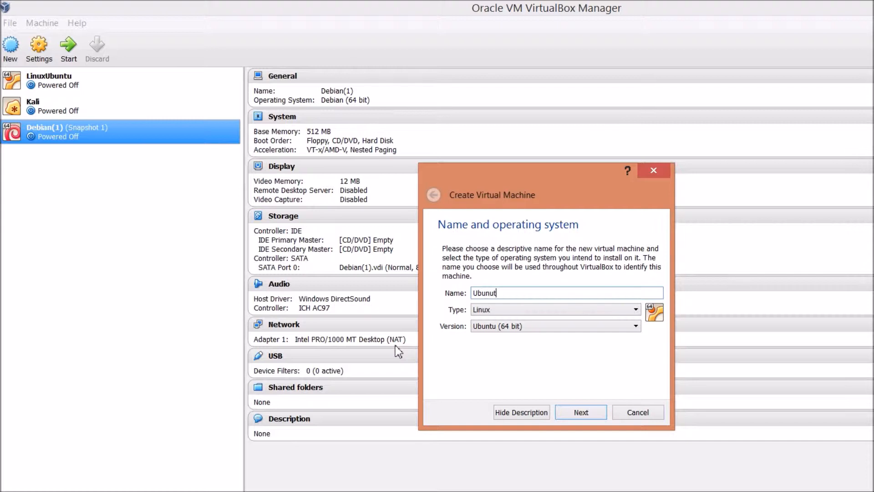
{"action": "left_click", "coordinate": [586, 412]}
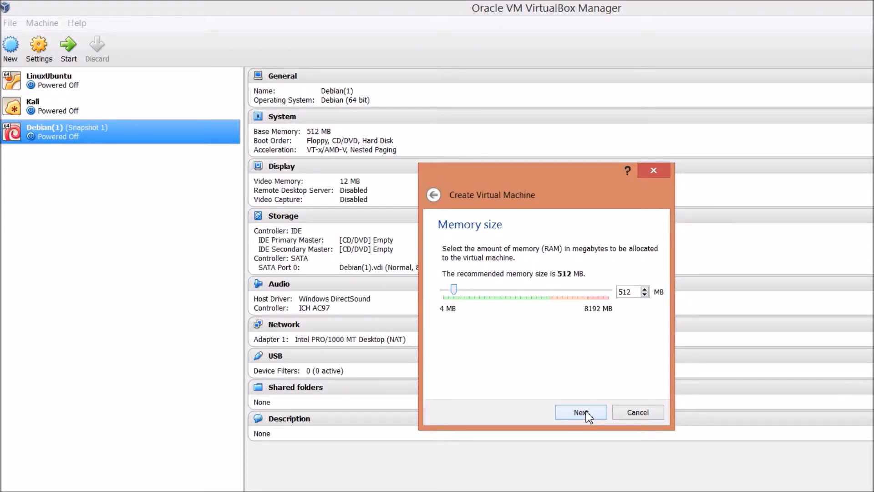
{"action": "left_click", "coordinate": [586, 412]}
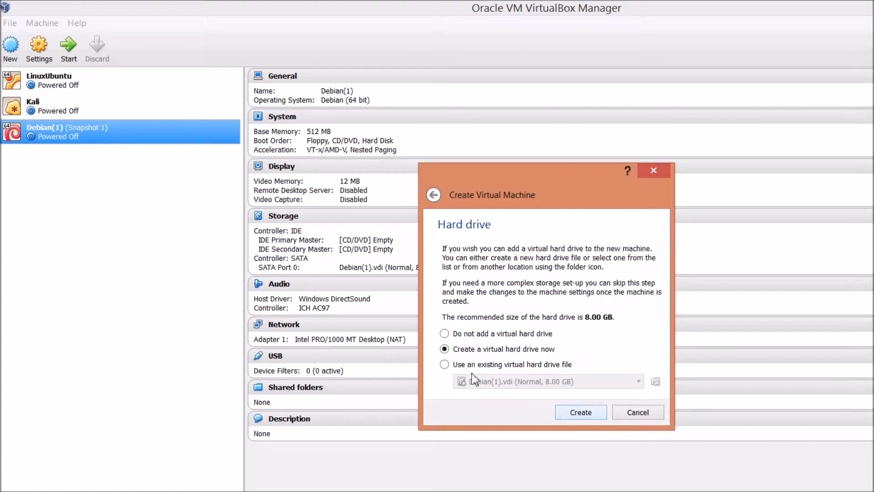
Choose to create a new virtual hard drive instead of an existing disk file
{"action": "left_click", "coordinate": [444, 364]}
{"action": "left_click", "coordinate": [637, 383]}
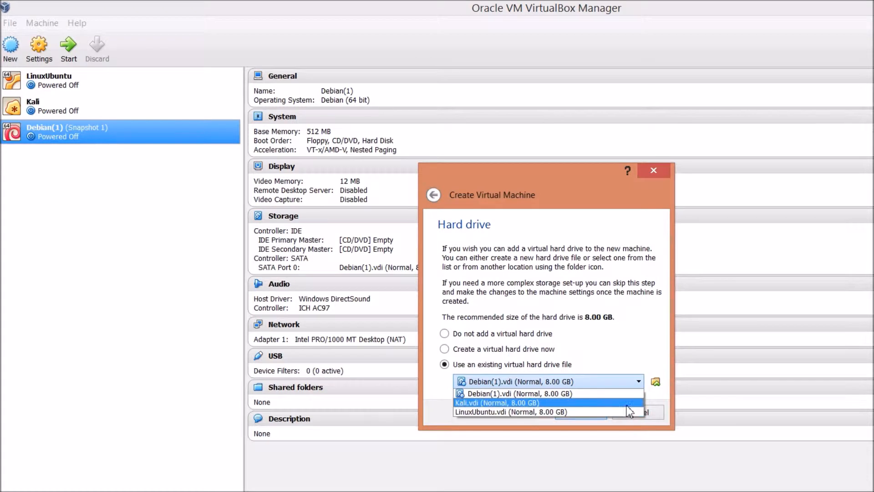
{"action": "left_click", "coordinate": [450, 351]}
{"action": "left_click", "coordinate": [446, 349]}
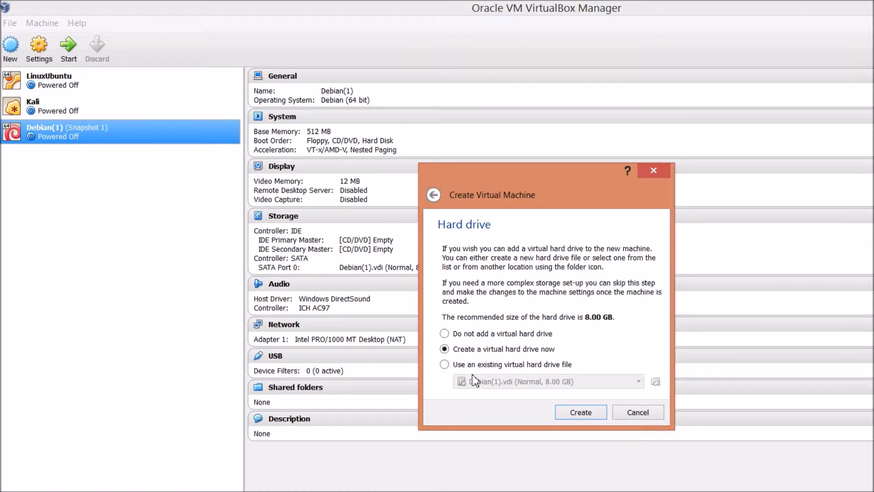
Keep VDI format, dynamic allocation and 8.00 GB size, then create the Ubuntu machine
{"action": "left_click", "coordinate": [589, 411]}
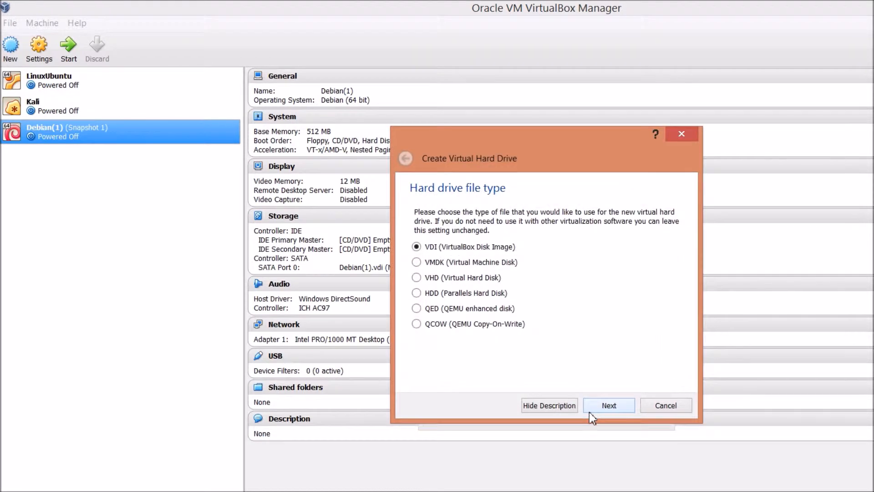
{"action": "left_click", "coordinate": [608, 405]}
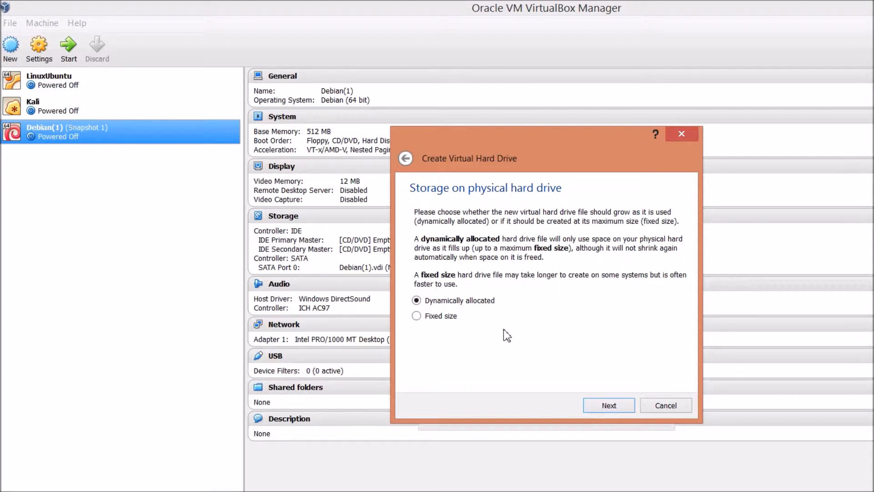
{"action": "left_click", "coordinate": [599, 406]}
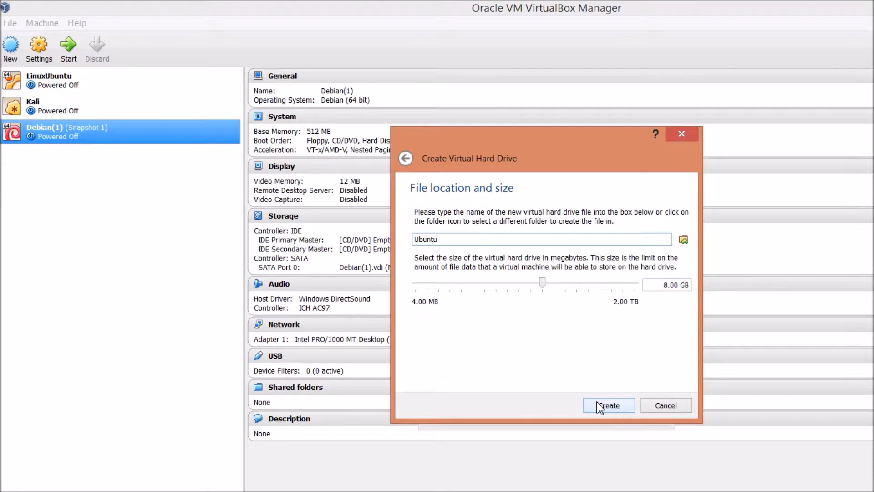
{"action": "left_click", "coordinate": [600, 406]}
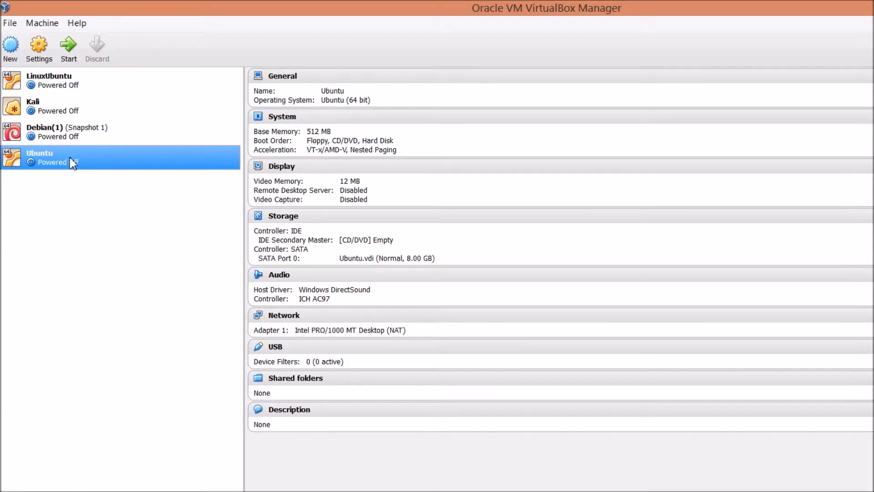
Attach ubuntu-14.10-desktop-amd64.iso as a CD/DVD drive on Controller: IDE and save
{"action": "left_click", "coordinate": [33, 60]}
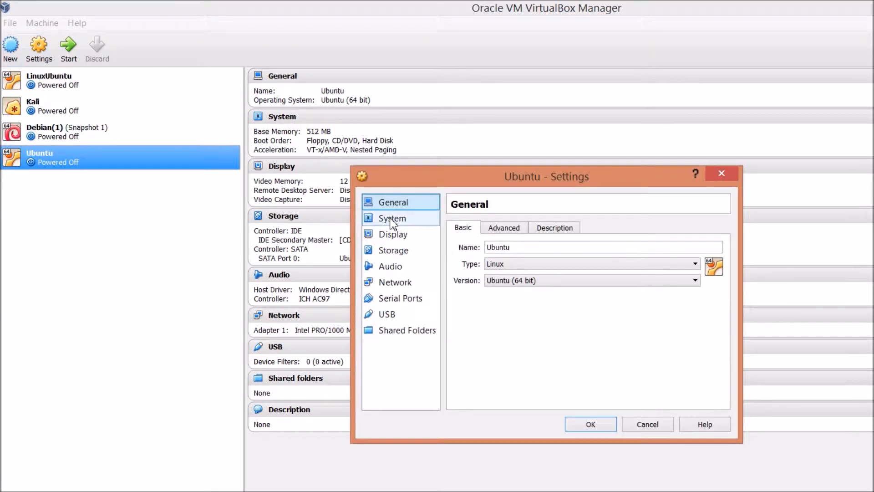
{"action": "left_click", "coordinate": [394, 253]}
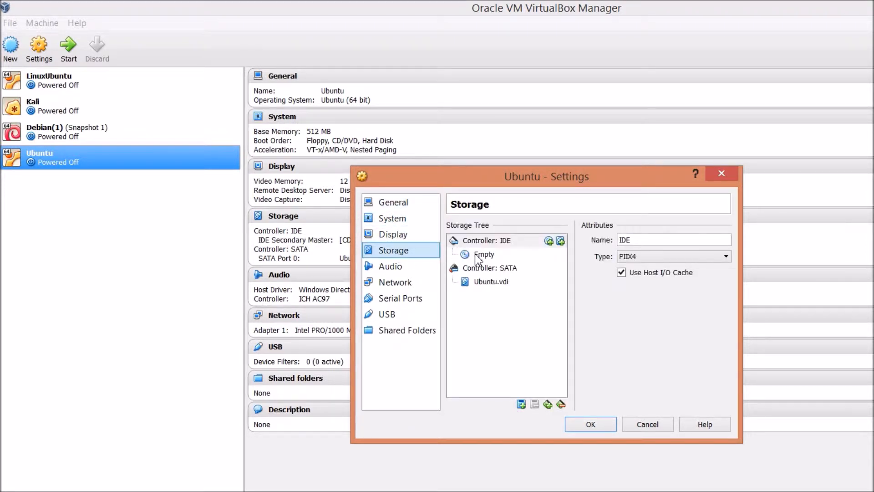
{"action": "left_click", "coordinate": [549, 242]}
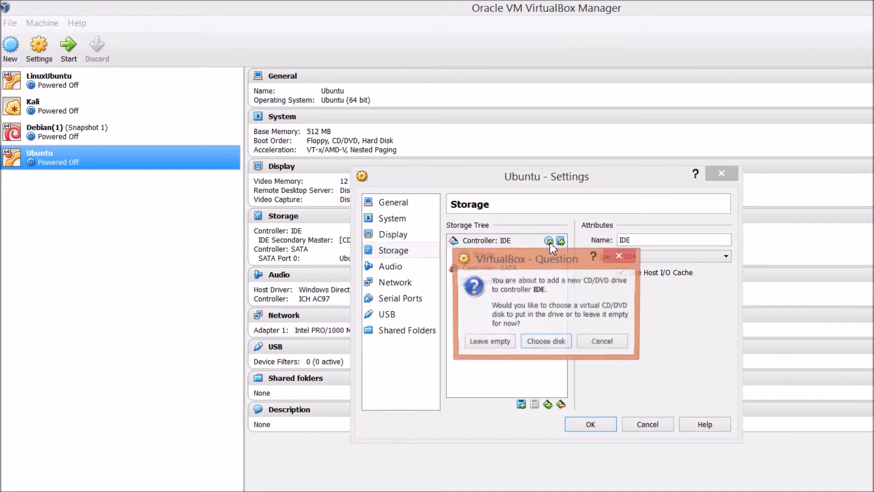
{"action": "left_click", "coordinate": [542, 346]}
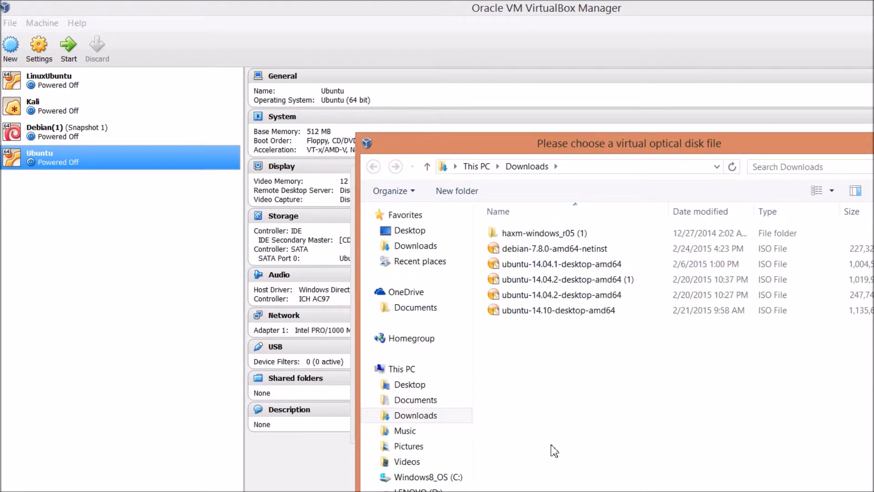
{"action": "left_click", "coordinate": [548, 316]}
{"action": "double_click", "coordinate": [548, 316]}
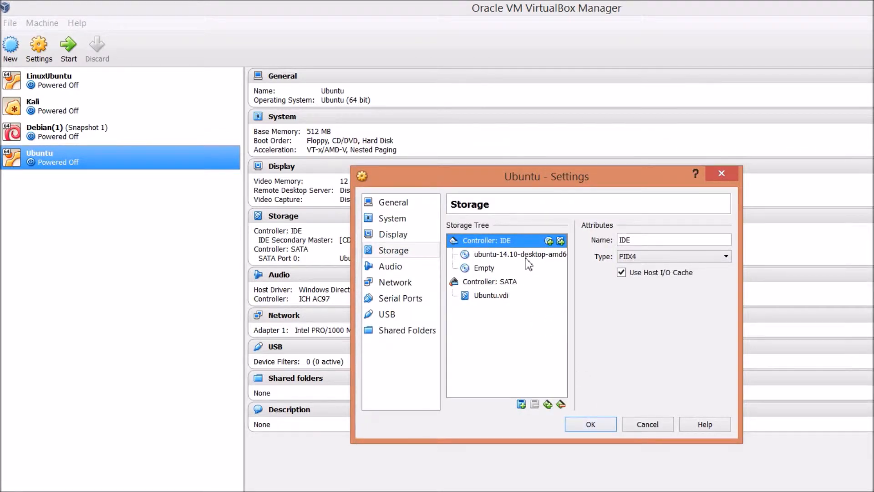
{"action": "left_click", "coordinate": [585, 426]}
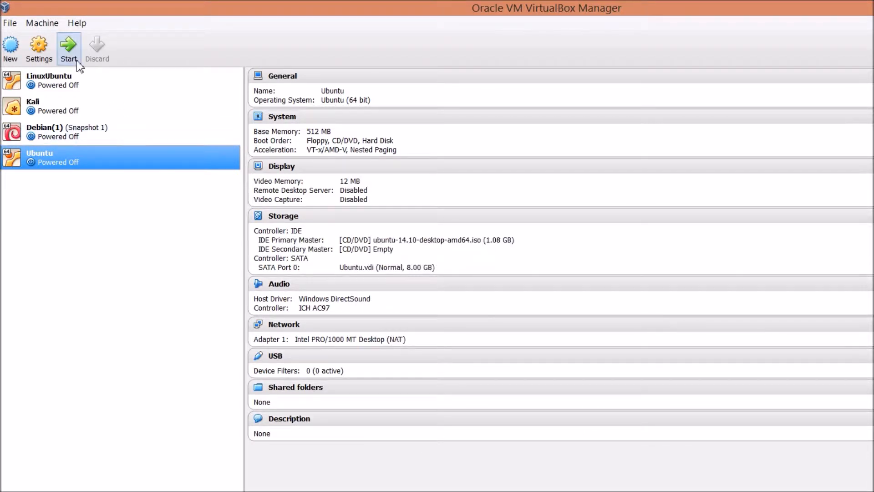
Boot the Ubuntu machine and dismiss the keyboard auto-capture and mouse integration notices
{"action": "left_click", "coordinate": [80, 45]}
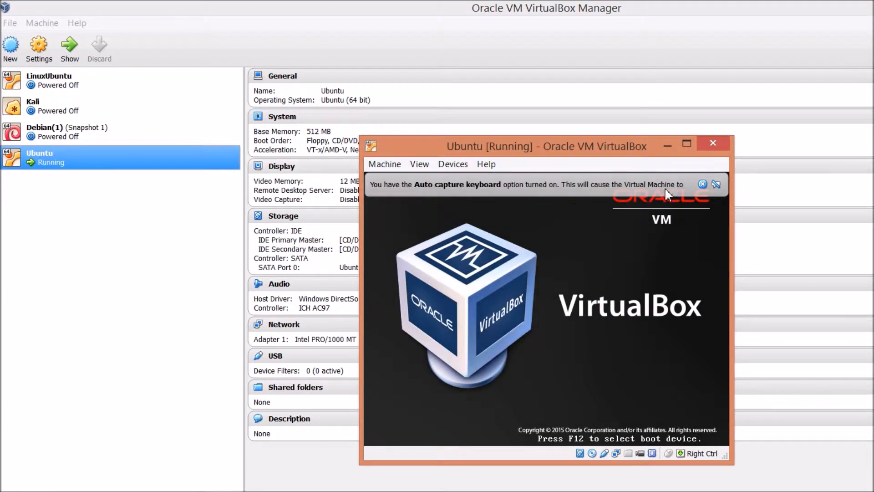
{"action": "left_click", "coordinate": [702, 184]}
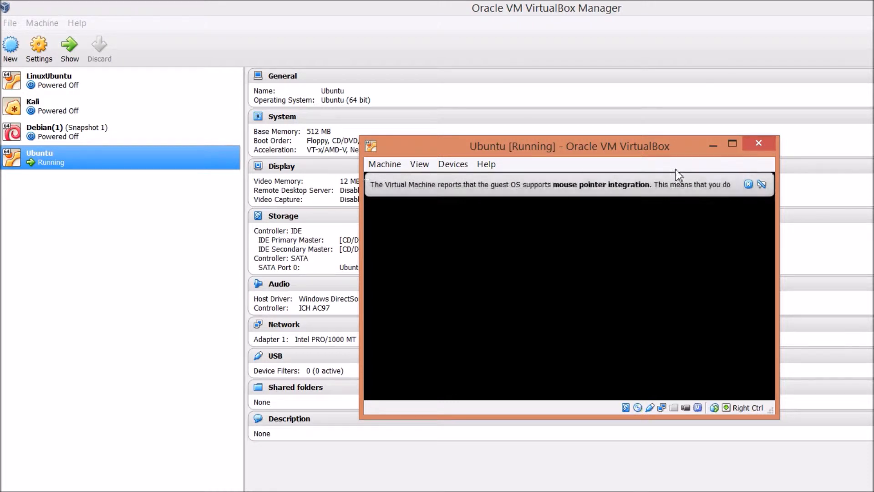
{"action": "left_click", "coordinate": [748, 184]}
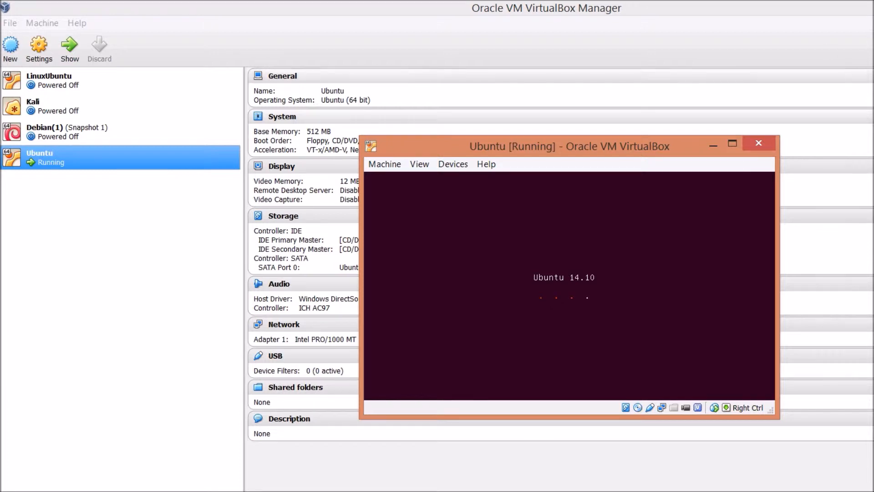
Reposition the Ubuntu VM window beside the Manager while it boots to the Welcome screen
{"action": "left_click", "coordinate": [873, 7]}
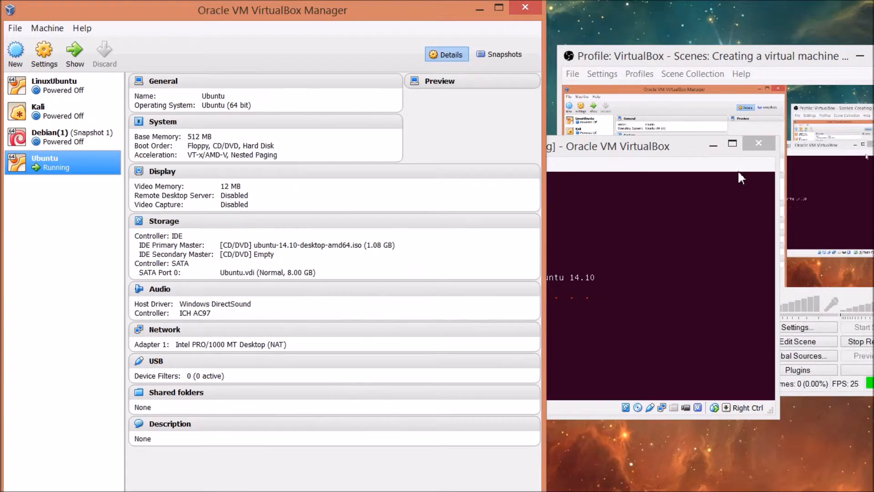
{"action": "left_click", "coordinate": [658, 148]}
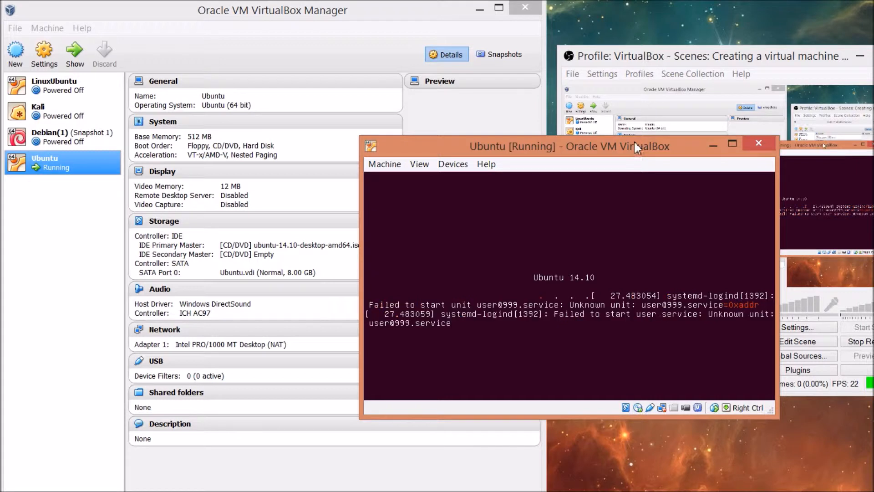
{"action": "left_click_drag", "start_coordinate": [632, 147], "coordinate": [343, 152]}
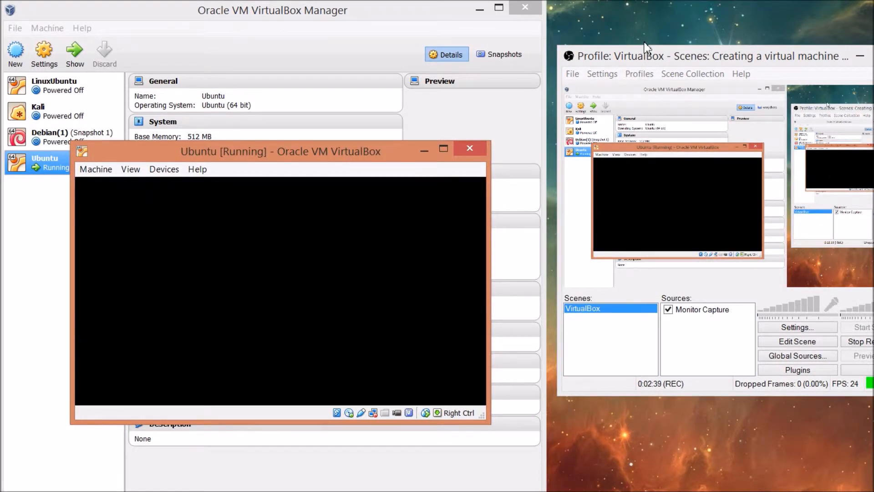
{"action": "left_click_drag", "start_coordinate": [643, 51], "coordinate": [806, 173]}
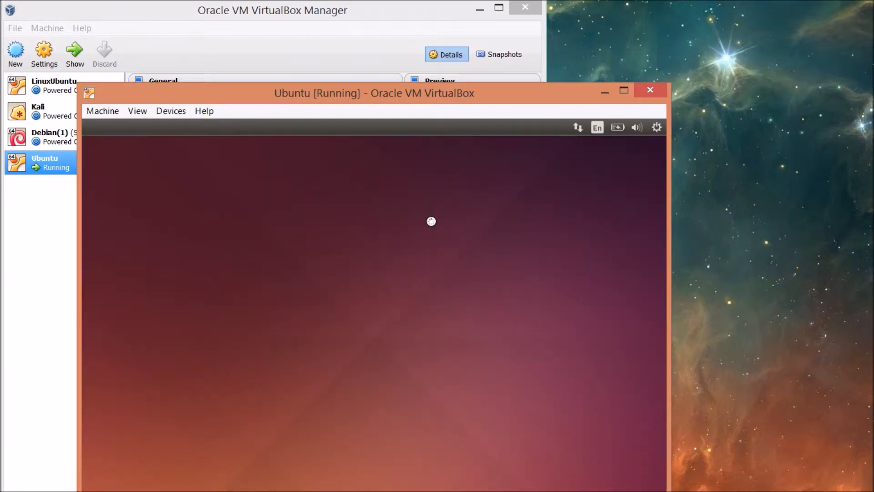
{"action": "left_click_drag", "start_coordinate": [431, 98], "coordinate": [616, 100]}
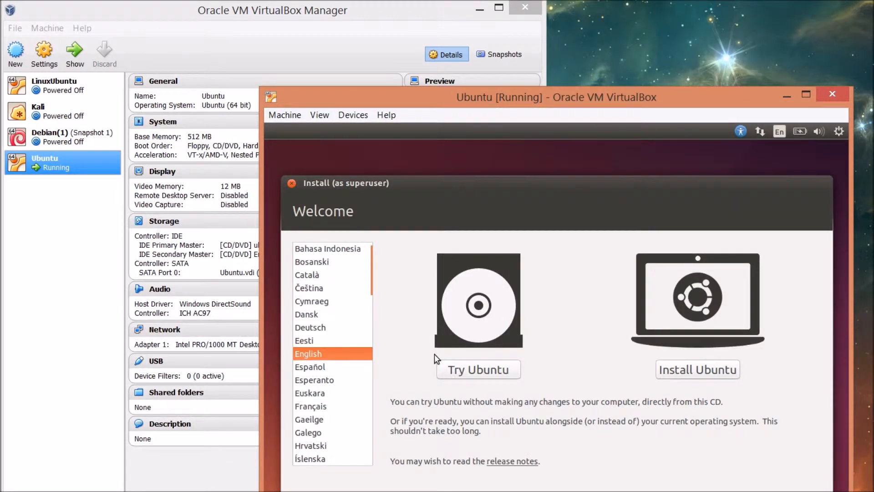
Choose Install Ubuntu with Download updates and third-party software enabled, then continue
{"action": "left_click", "coordinate": [727, 369]}
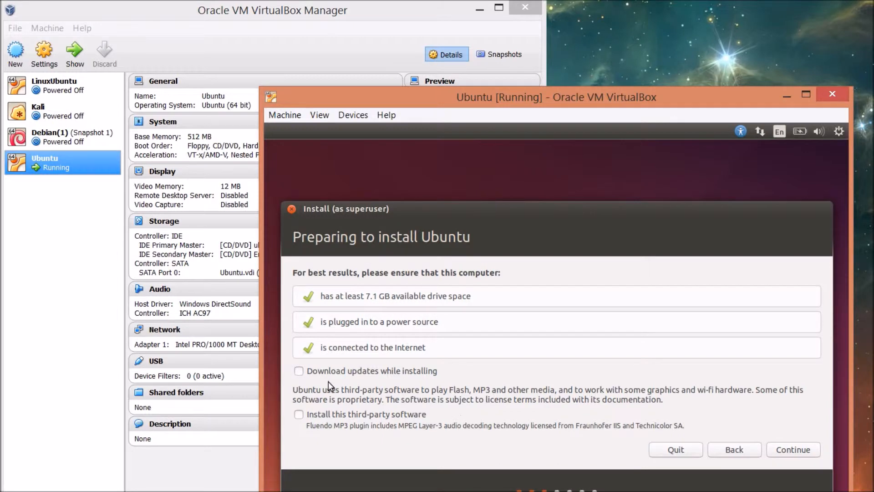
{"action": "left_click", "coordinate": [304, 373]}
{"action": "left_click", "coordinate": [303, 415]}
{"action": "left_click", "coordinate": [785, 451]}
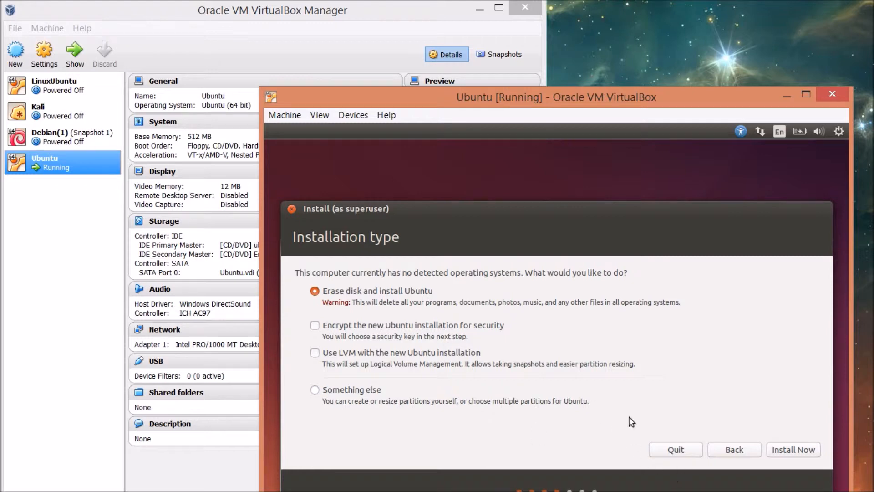
Erase the whole disk for Ubuntu and confirm writing the partition changes
{"action": "left_click", "coordinate": [788, 457]}
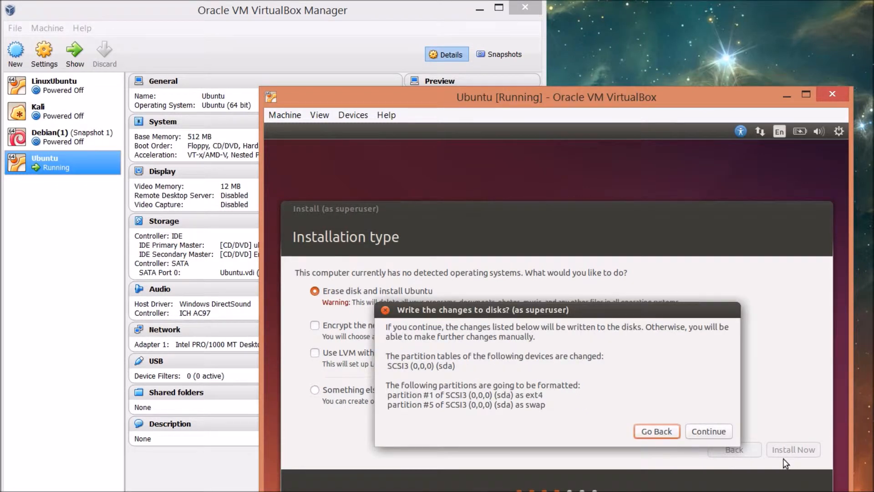
{"action": "left_click", "coordinate": [699, 430]}
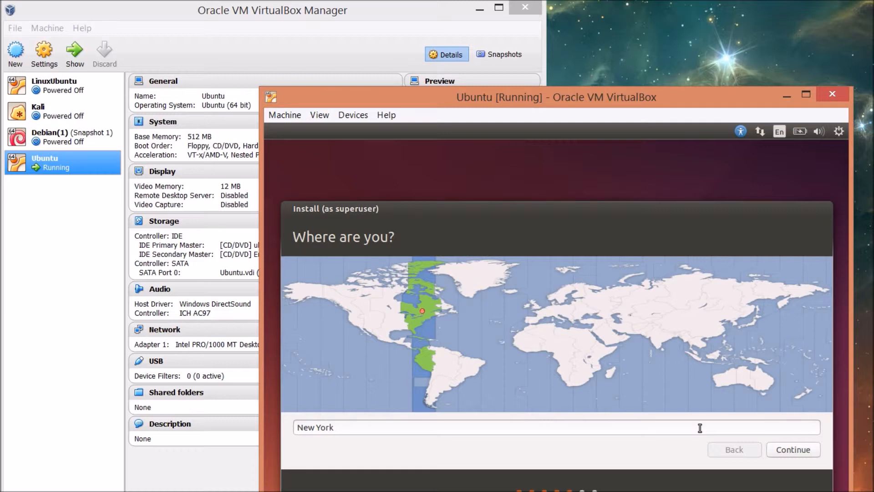
Accept the New York time zone and the English (US) keyboard layout
{"action": "left_click", "coordinate": [796, 452]}
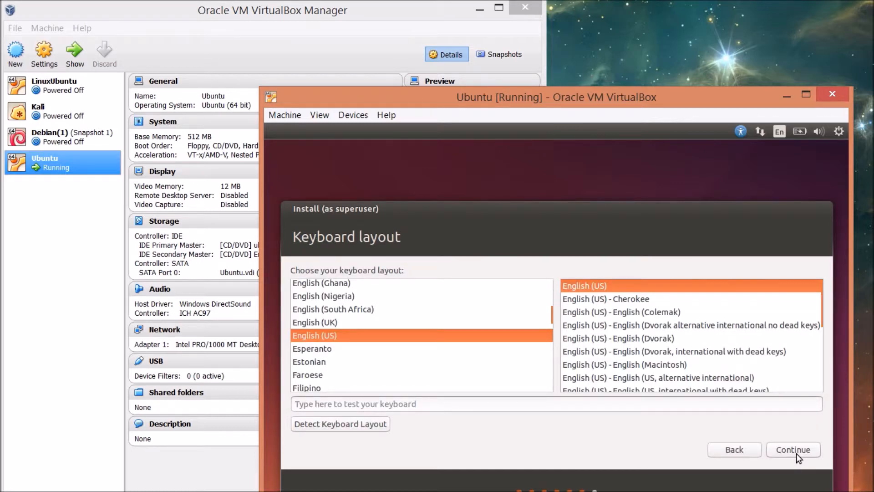
{"action": "left_click", "coordinate": [796, 453]}
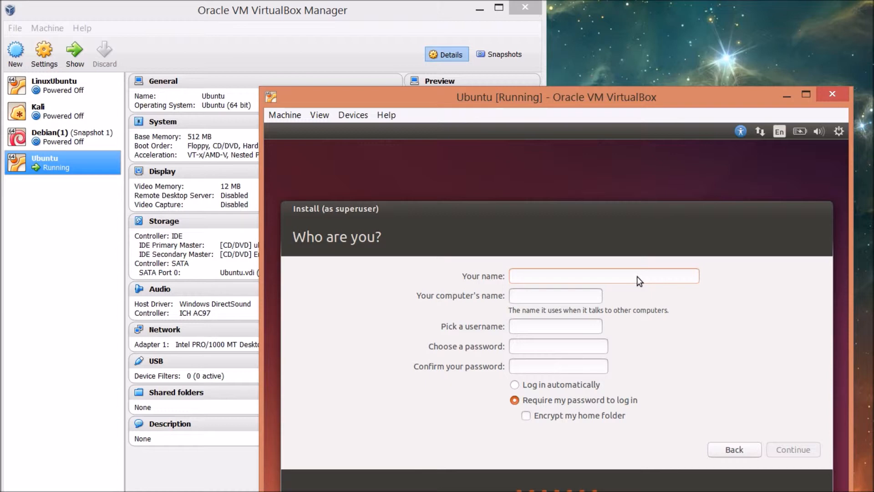
Enter the user's name and a password, confirm the password, and submit the account details
{"action": "type", "text": "Jer"}
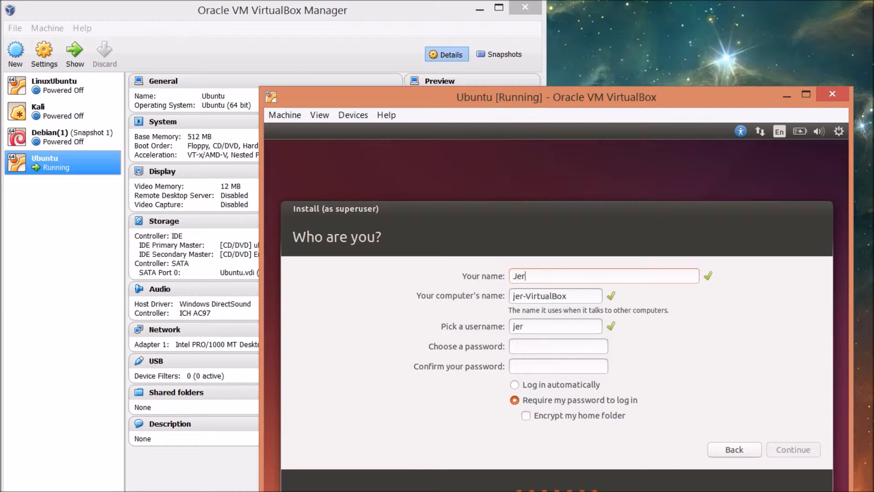
{"action": "type", "text": "emy"}
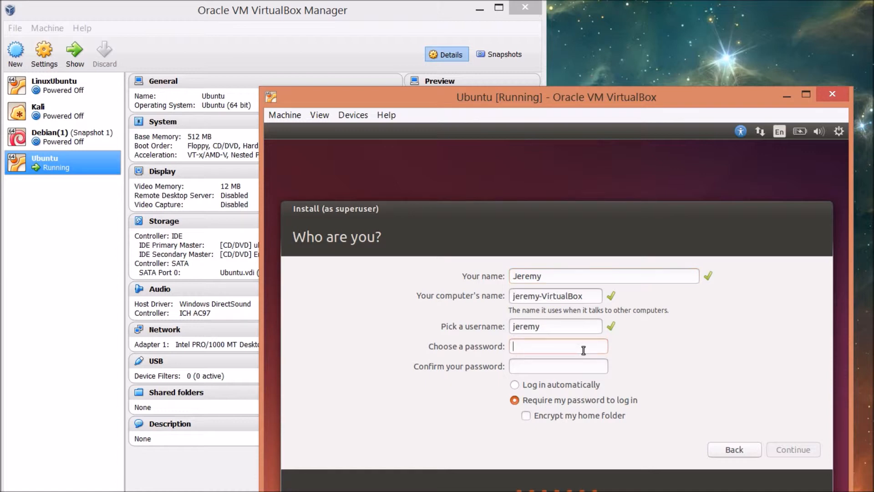
{"action": "type", "text": "pass"}
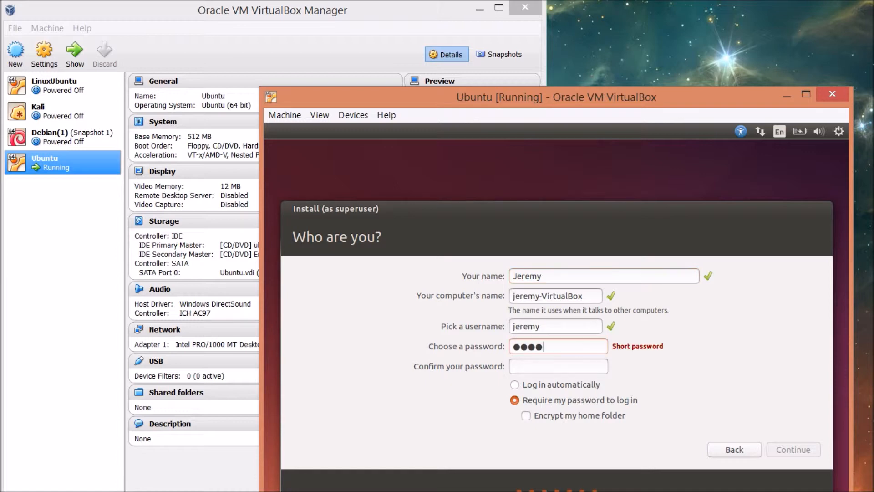
{"action": "key", "text": "Tab"}
{"action": "type", "text": "pass"}
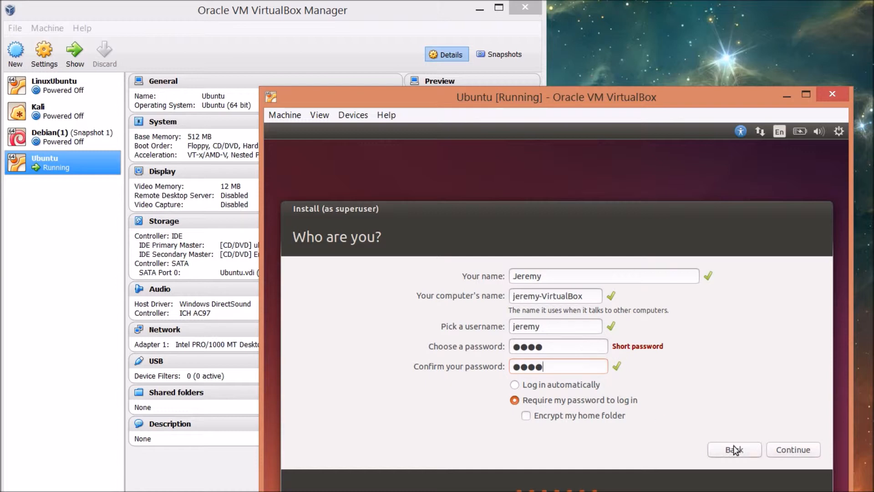
{"action": "left_click", "coordinate": [791, 449]}
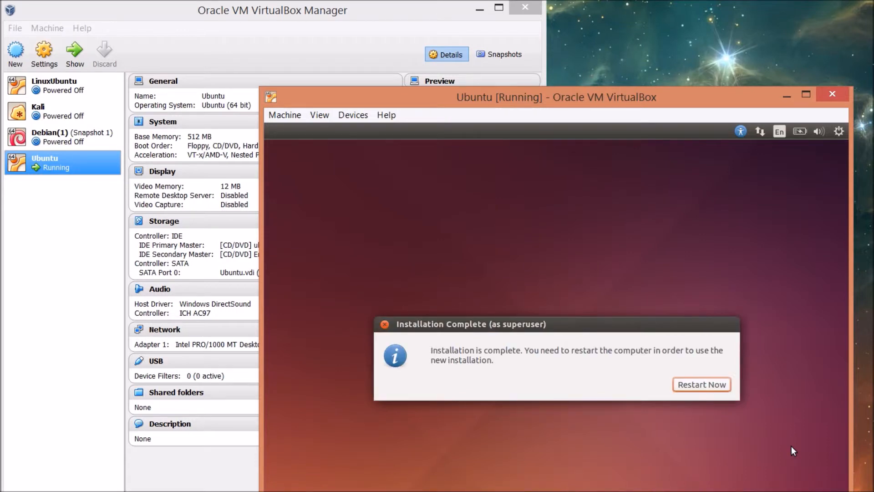
Choose Restart Now after installation and confirm the remove-media prompt so the VM reboots
{"action": "left_click", "coordinate": [715, 378]}
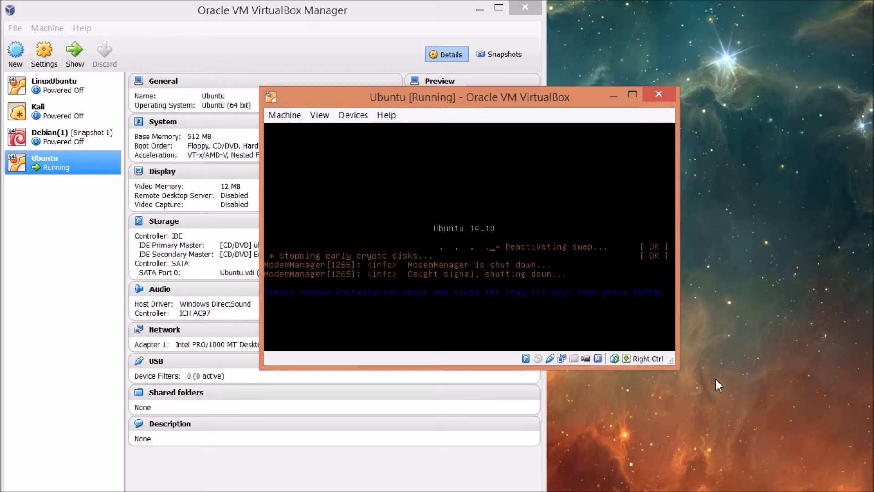
{"action": "key", "text": "Return"}
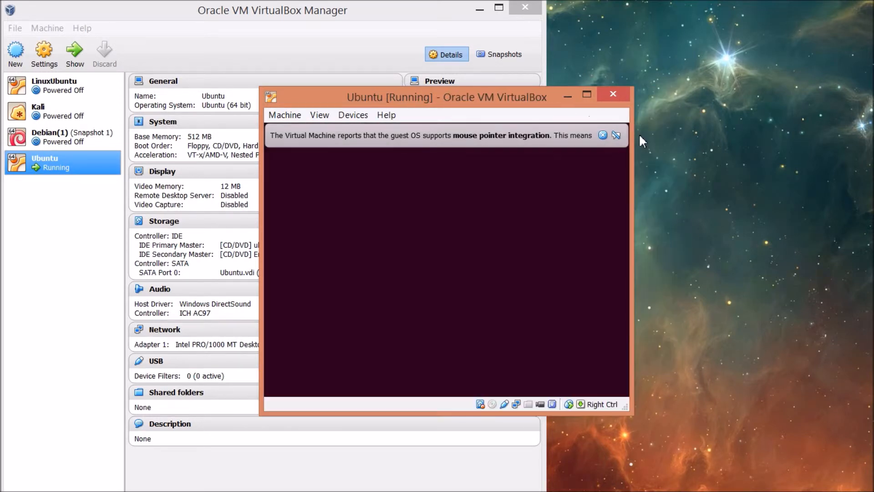
Dismiss the mouse pointer integration notice while Ubuntu boots to its login screen
{"action": "left_click", "coordinate": [603, 136]}
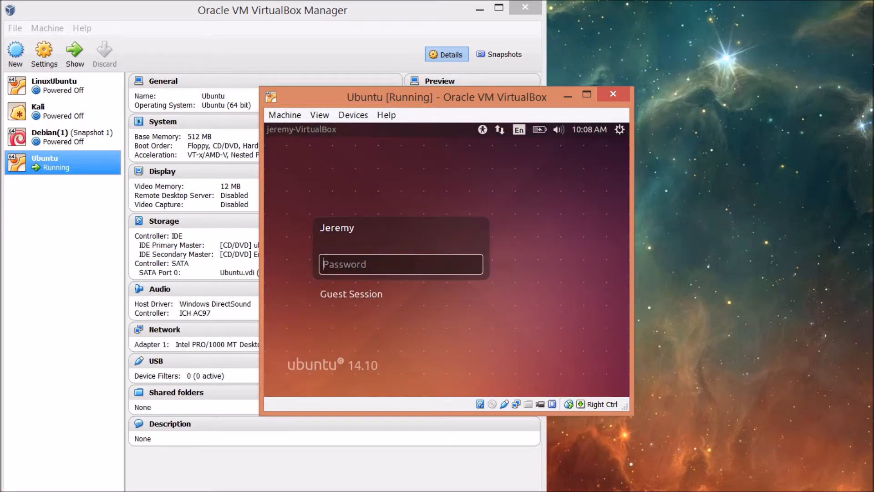
Log in to the Ubuntu guest with the user's password
{"action": "type", "text": "****"}
{"action": "key", "text": "Return"}
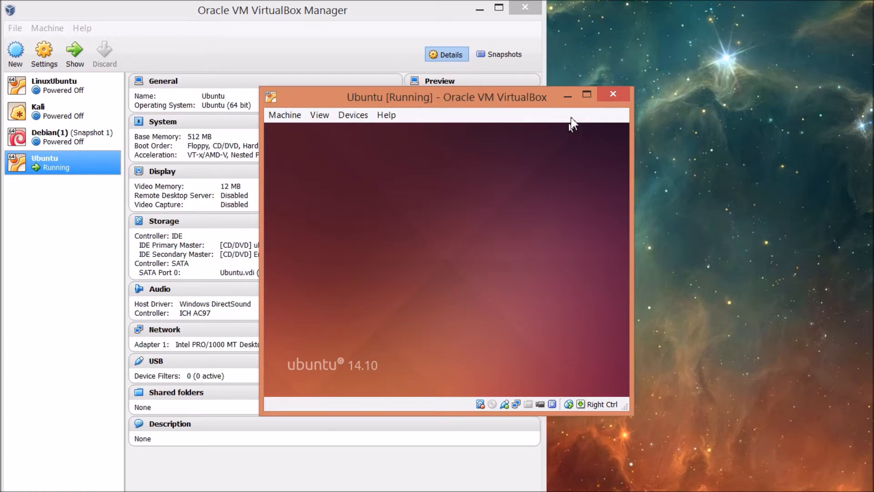
Maximize the Ubuntu machine window, then restore it to its smaller size with Super+Down
{"action": "left_click", "coordinate": [587, 94]}
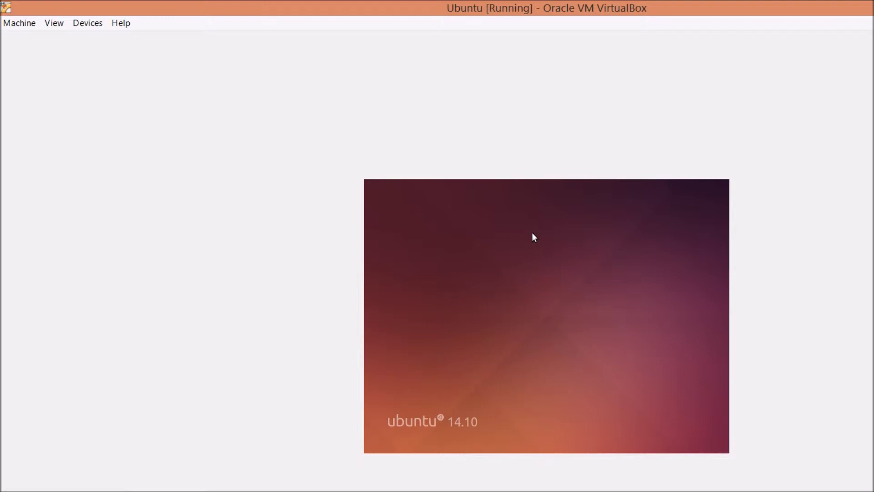
{"action": "key", "text": "super+Down"}
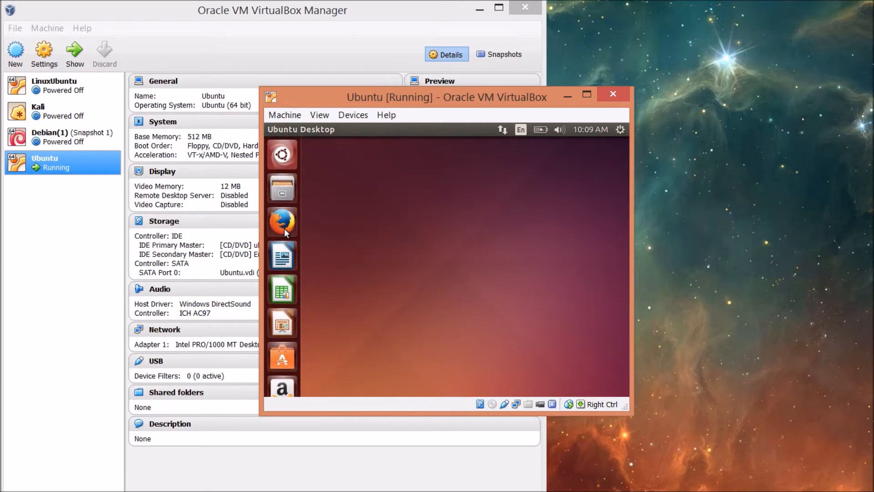
Launch LibreOffice Writer from the Ubuntu launcher and dismiss its right-click quicklist
{"action": "left_click", "coordinate": [279, 240]}
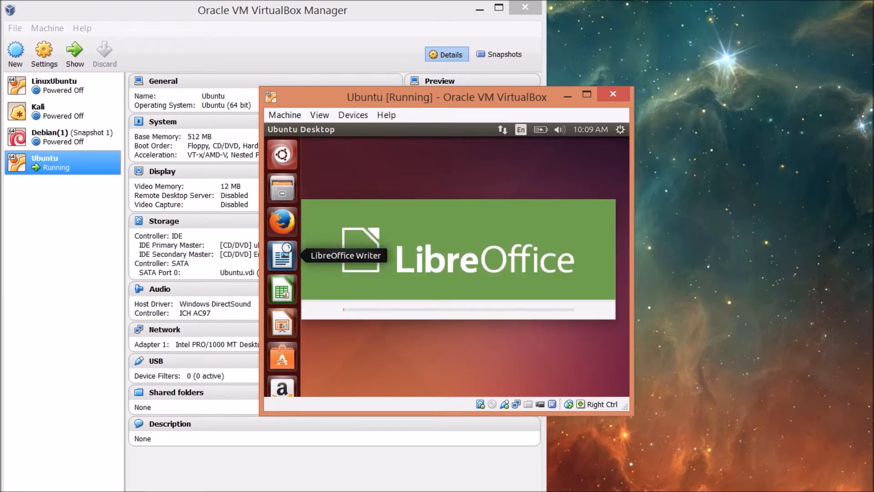
{"action": "right_click", "coordinate": [285, 251]}
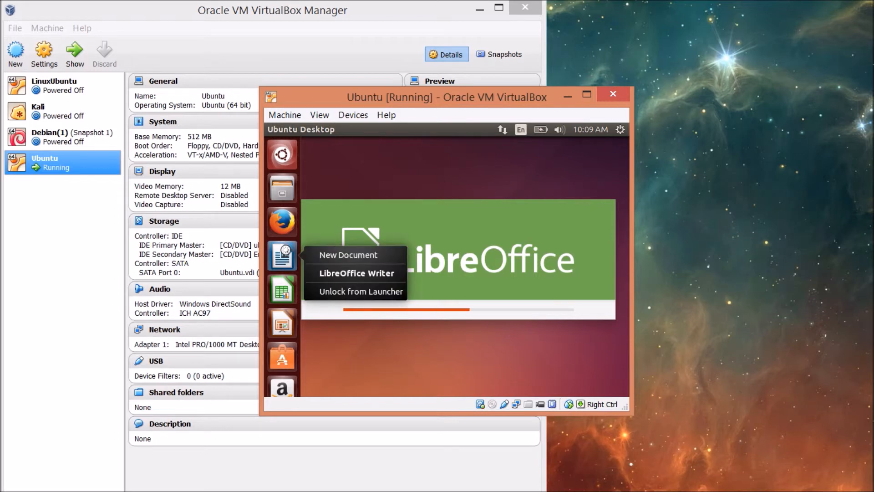
{"action": "left_click", "coordinate": [367, 329]}
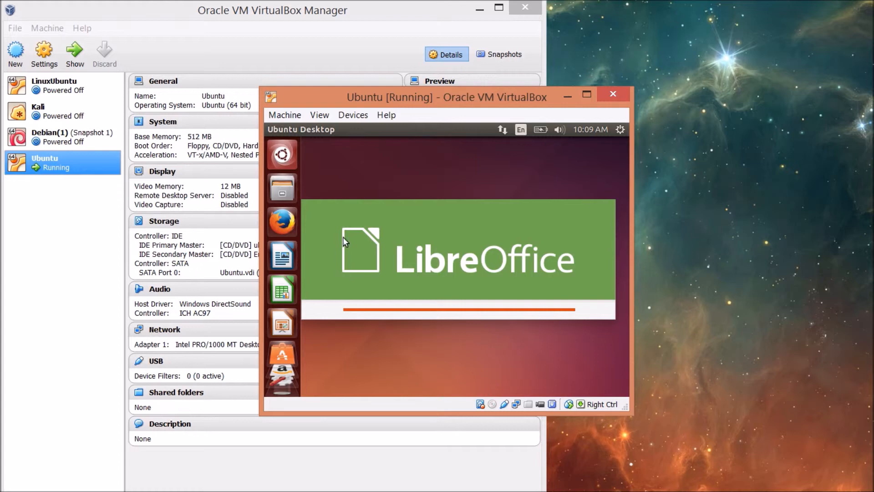
Switch the VM to fullscreen, close the empty Writer document, then confirm switching to scaled mode
{"action": "left_click", "coordinate": [321, 116]}
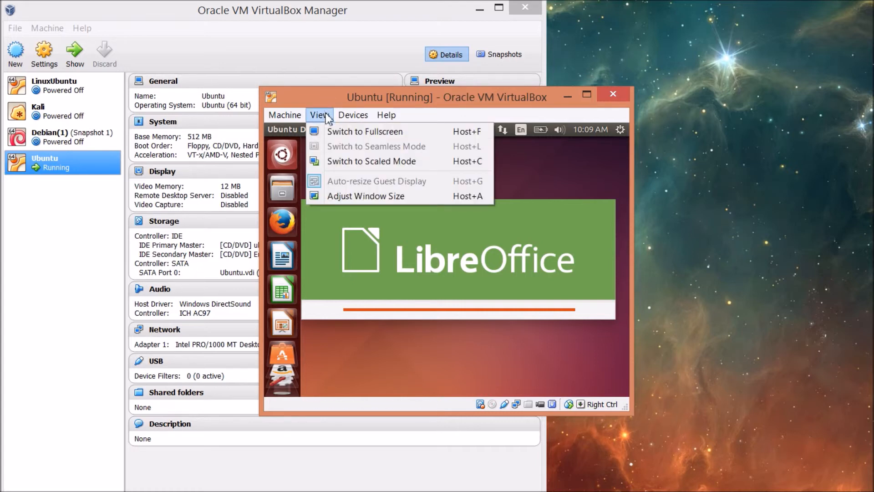
{"action": "left_click", "coordinate": [337, 131]}
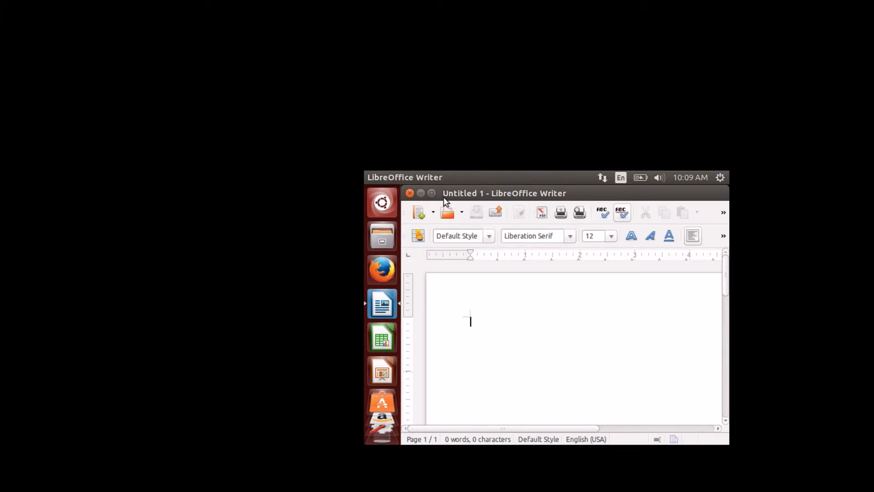
{"action": "left_click", "coordinate": [410, 193]}
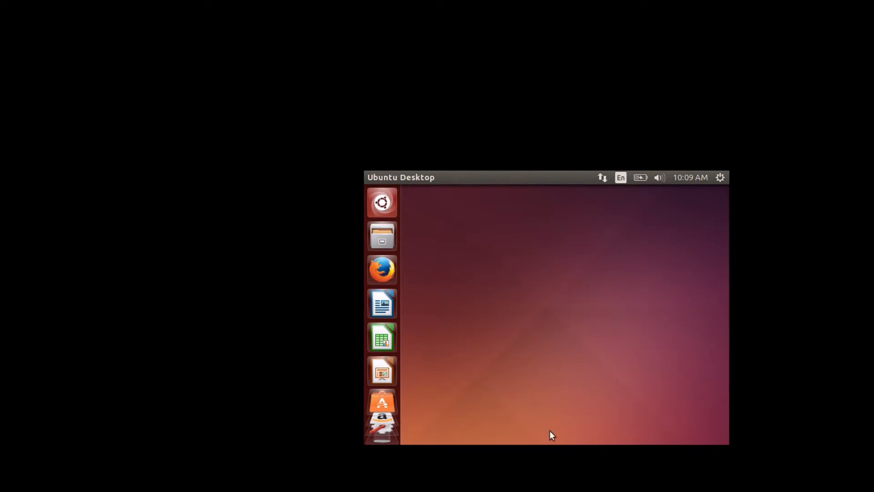
{"action": "key", "text": "ctrl+c"}
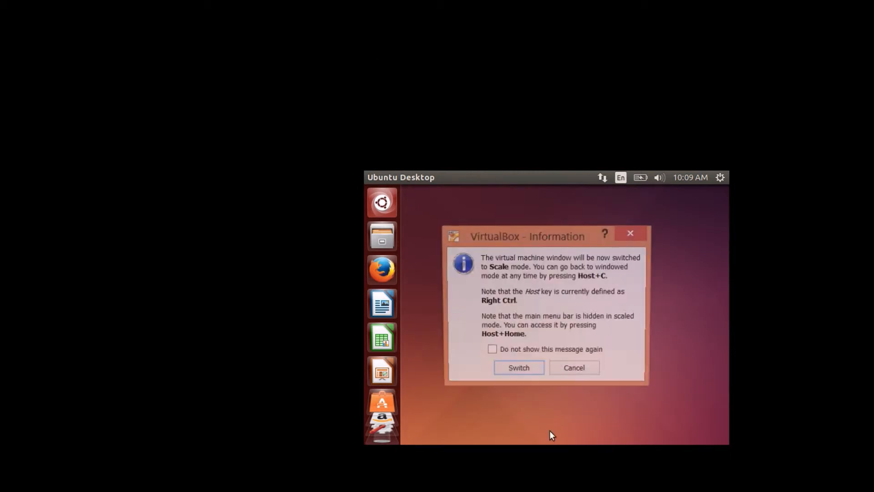
{"action": "left_click", "coordinate": [517, 371]}
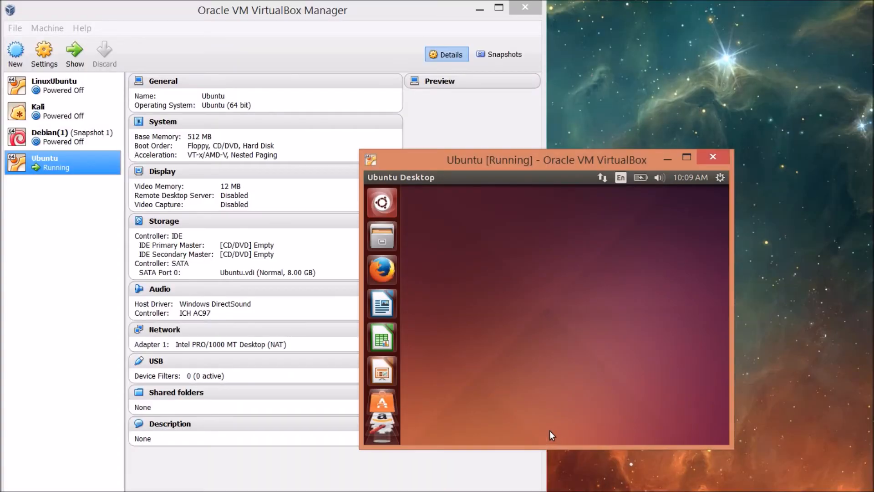
Drag the VM window's top edge upward to enlarge the guest display, and launch Firefox
{"action": "left_click_drag", "start_coordinate": [506, 150], "coordinate": [504, 35]}
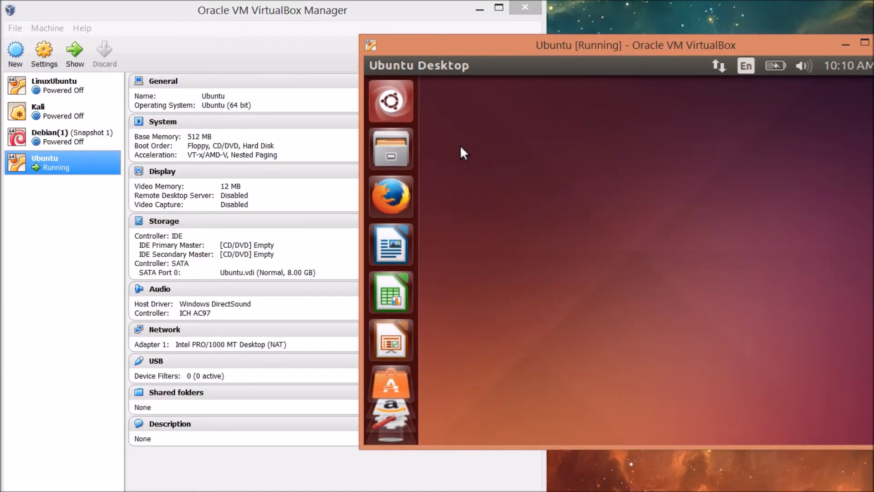
{"action": "left_click", "coordinate": [400, 188]}
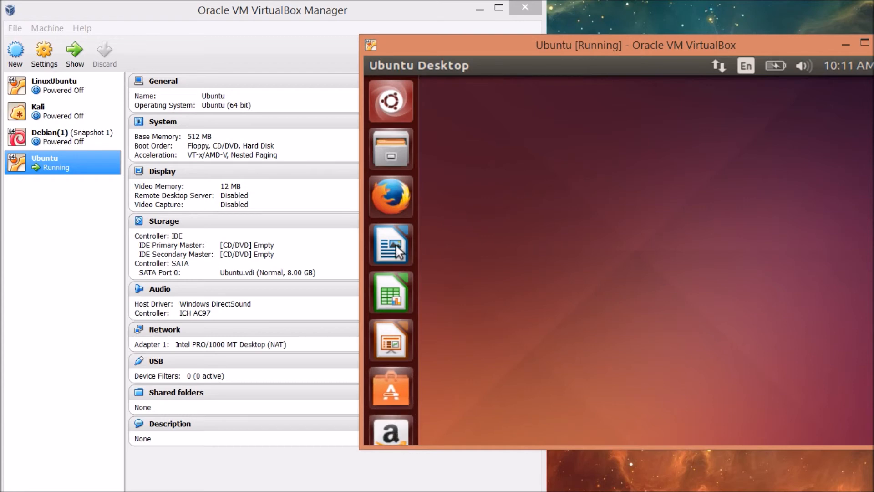
Google 'stac.mrooms.net' in Firefox and scroll through the results
{"action": "left_click", "coordinate": [387, 439]}
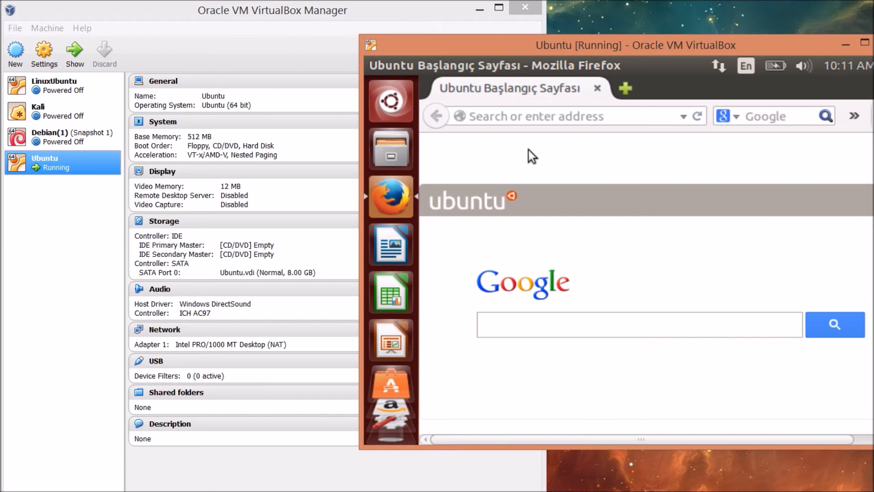
{"action": "type", "text": "stac.mrooms"}
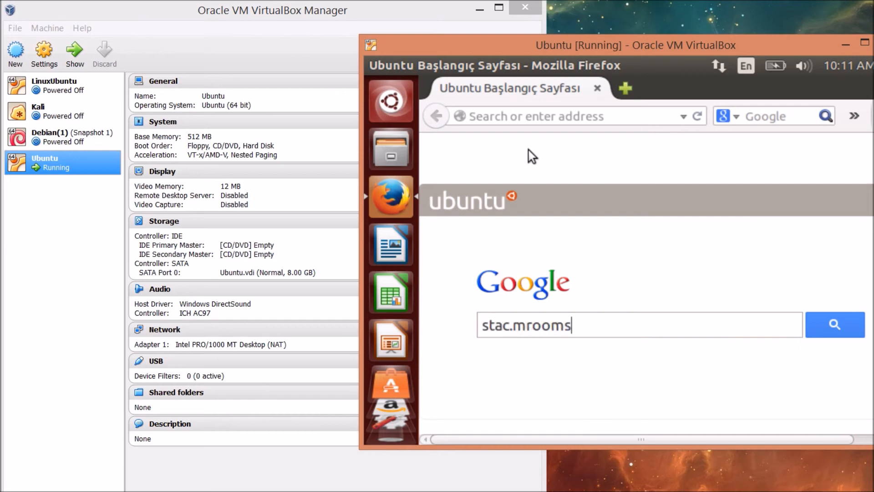
{"action": "type", "text": ".net"}
{"action": "key", "text": "Return"}
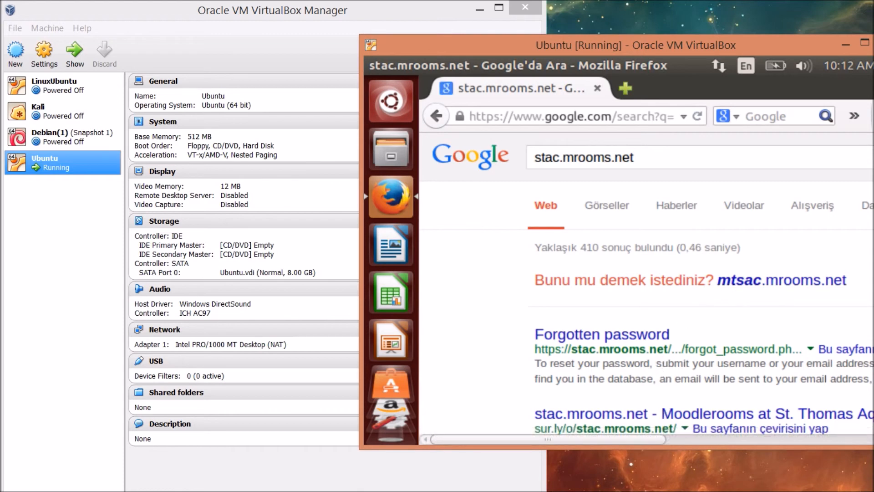
{"action": "scroll", "coordinate": [647, 287], "scroll_direction": "down", "scroll_amount": 4}
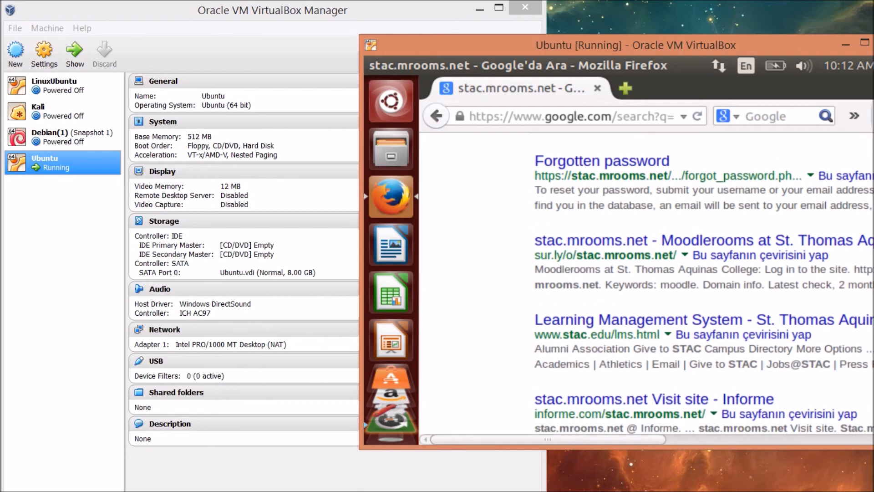
{"action": "scroll", "coordinate": [646, 273], "scroll_direction": "up", "scroll_amount": 4}
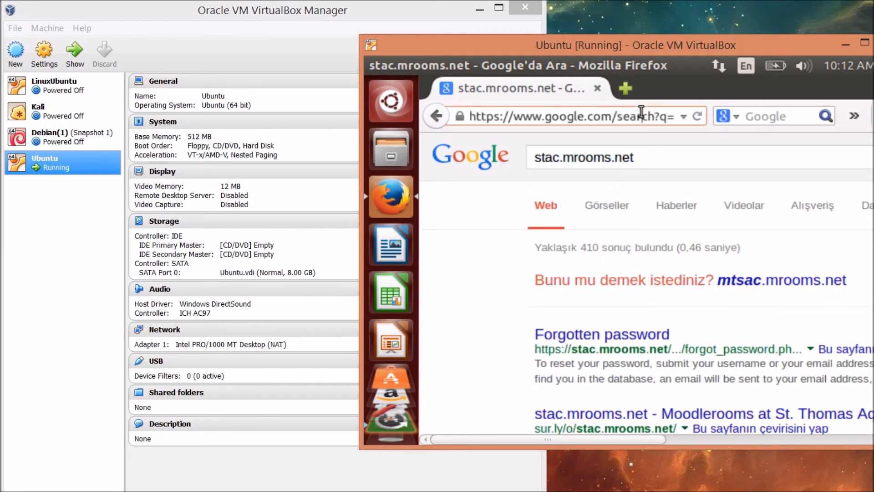
Load stac.edu in Firefox's address bar and scroll the St. Thomas Aquinas College page
{"action": "left_click", "coordinate": [641, 111]}
{"action": "type", "text": "stac.mr"}
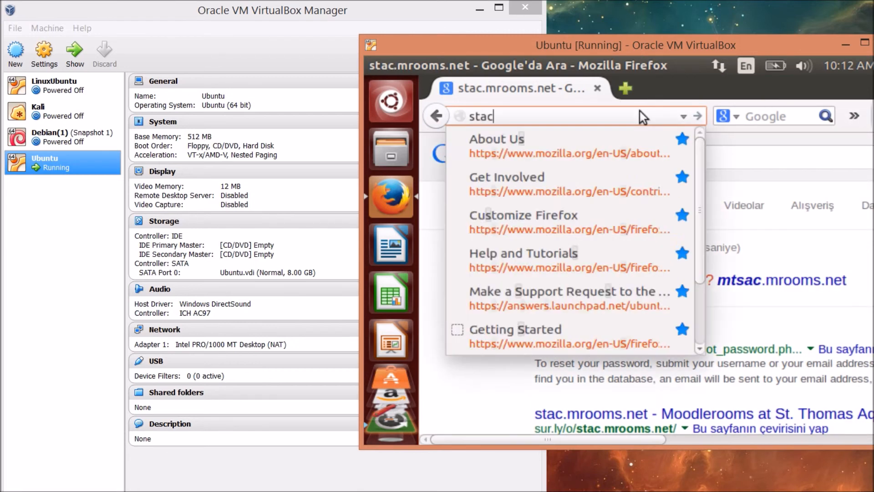
{"action": "key", "text": "BackSpace"}
{"action": "key", "text": "BackSpace"}
{"action": "type", "text": "edu"}
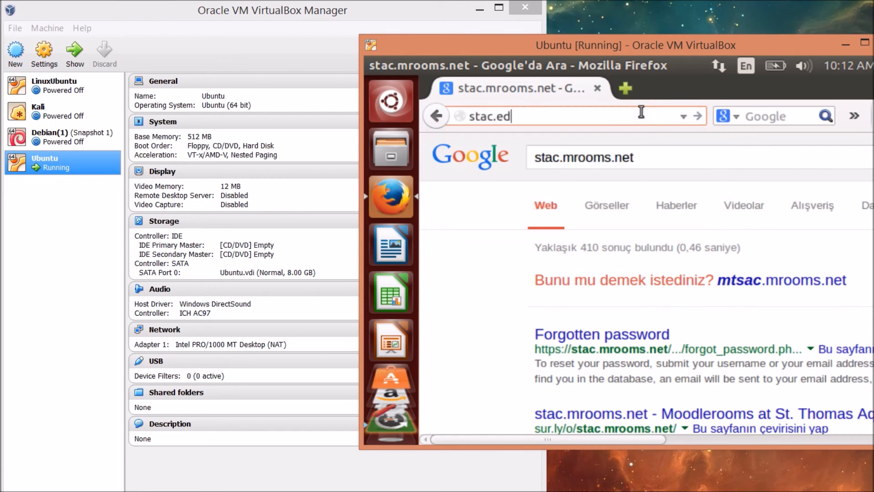
{"action": "key", "text": "Return"}
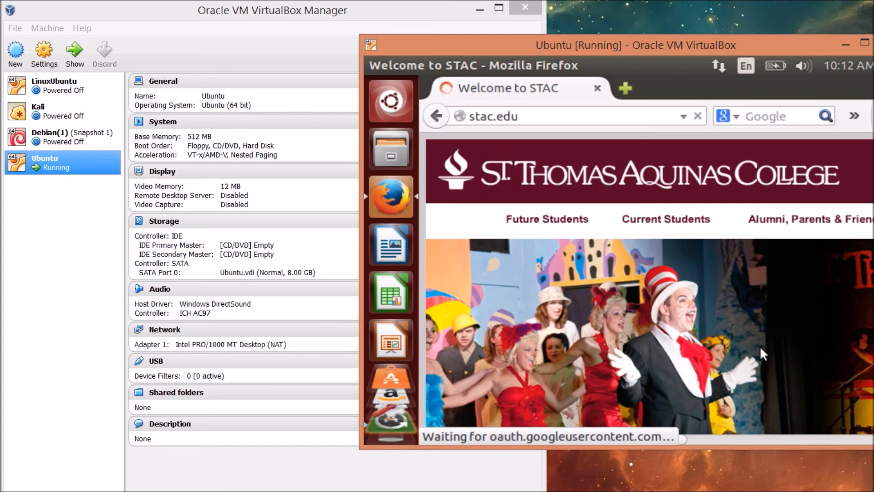
{"action": "scroll", "coordinate": [772, 310], "scroll_direction": "down", "scroll_amount": 10}
{"action": "scroll", "coordinate": [765, 344], "scroll_direction": "up", "scroll_amount": 10}
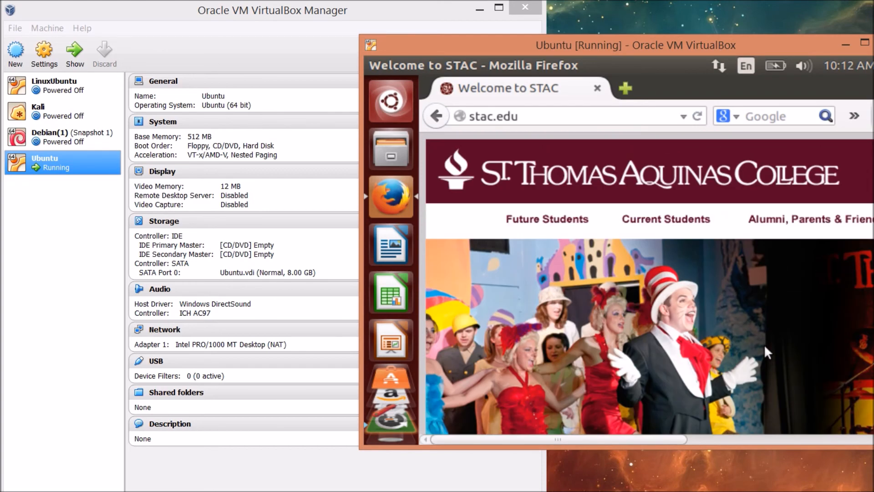
Stretch the VM window's bottom edge down to enlarge the guest display, then scroll down the page
{"action": "left_click_drag", "start_coordinate": [746, 449], "coordinate": [746, 491]}
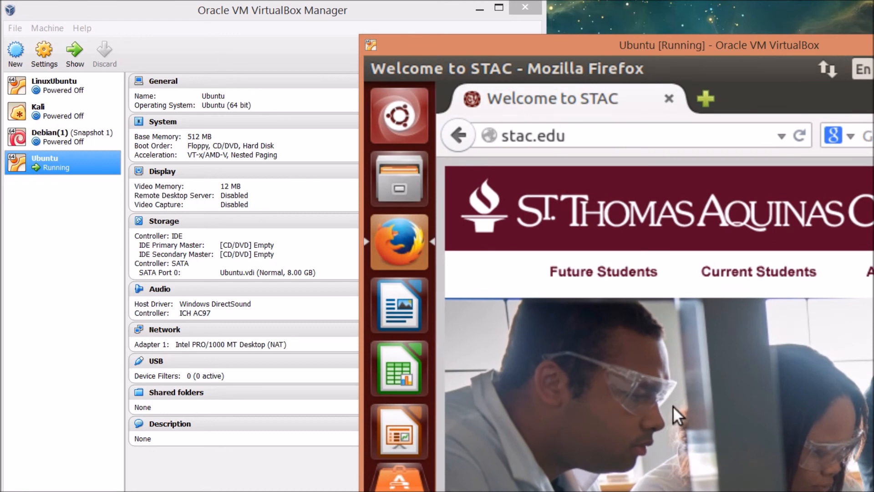
{"action": "scroll", "coordinate": [673, 408], "scroll_direction": "down", "scroll_amount": 10}
{"action": "scroll", "coordinate": [673, 407], "scroll_direction": "down", "scroll_amount": 2}
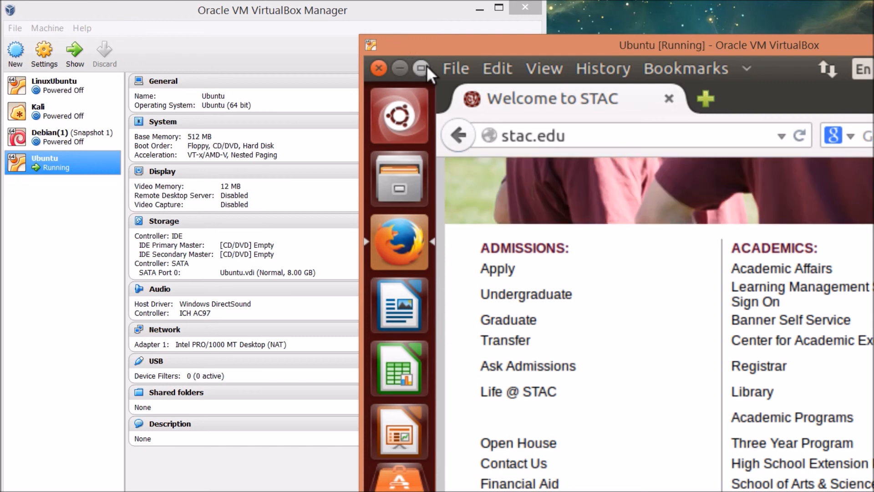
Close Firefox, then close the Ubuntu VM with 'Save the machine state'
{"action": "left_click", "coordinate": [378, 70]}
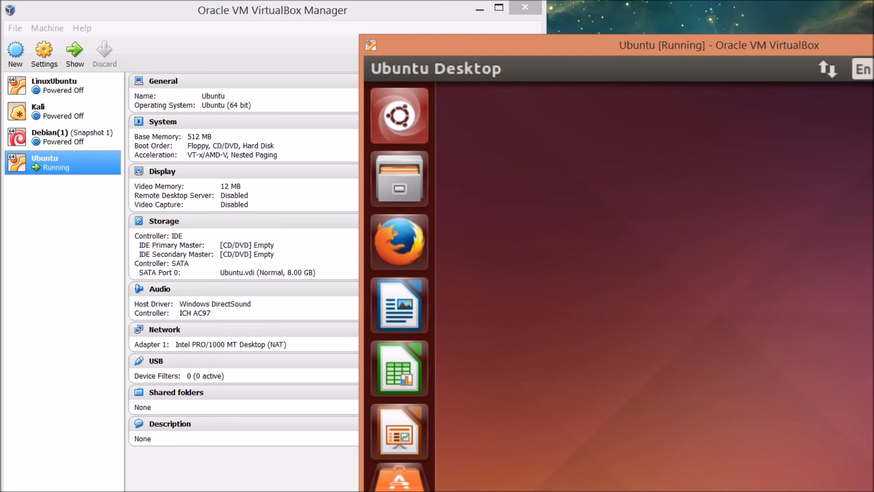
{"action": "key", "text": "ctrl+q"}
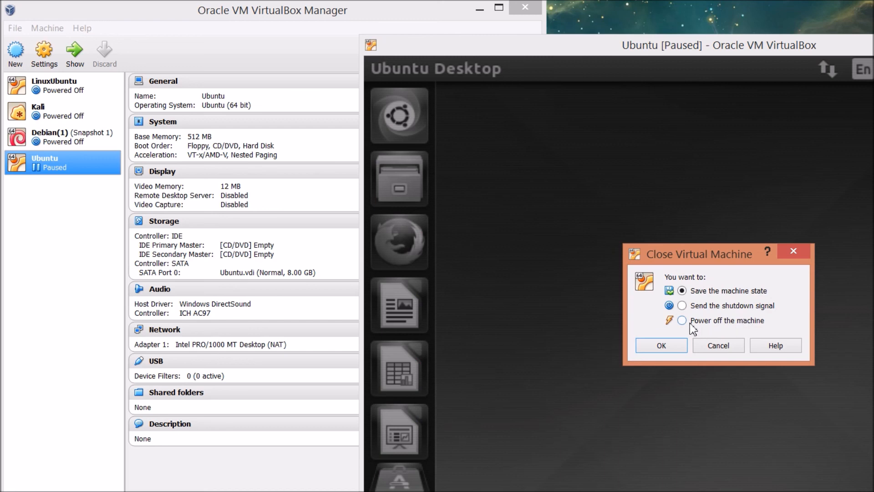
{"action": "left_click", "coordinate": [664, 345]}
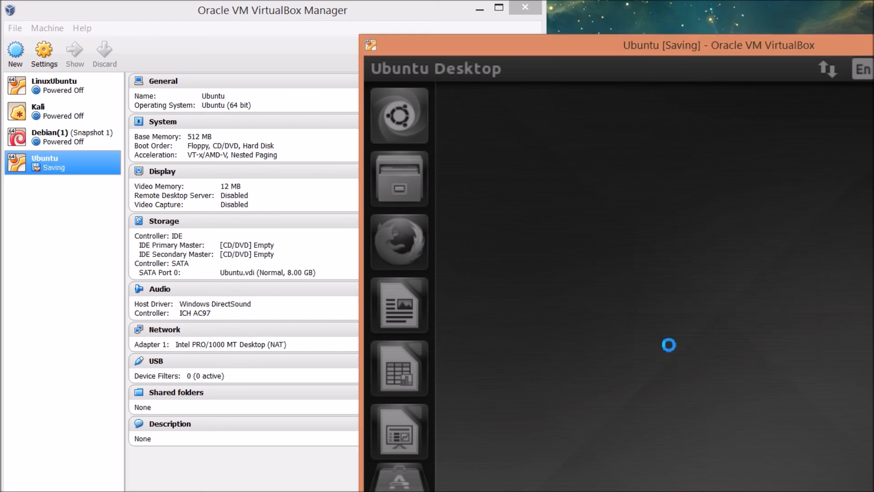